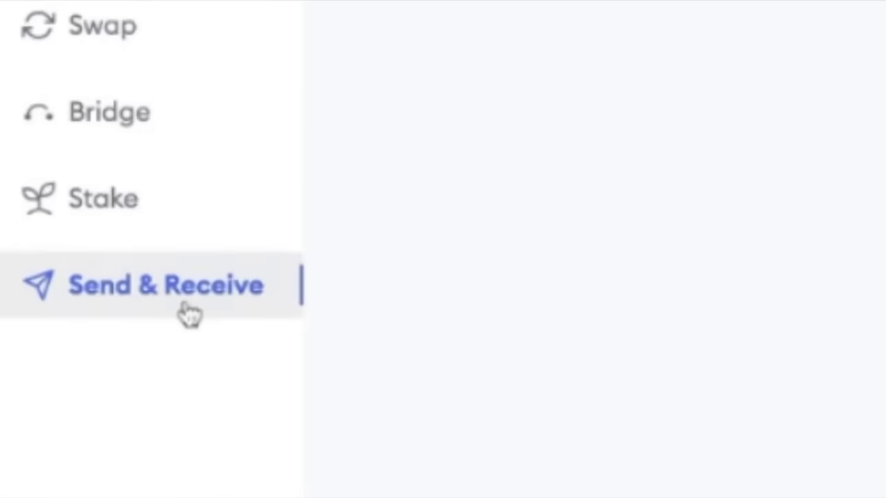
- Switch from the Send tab to the Receive tab to display the wallet's QR code and address
{"action": "left_click", "coordinate": [433, 100]}
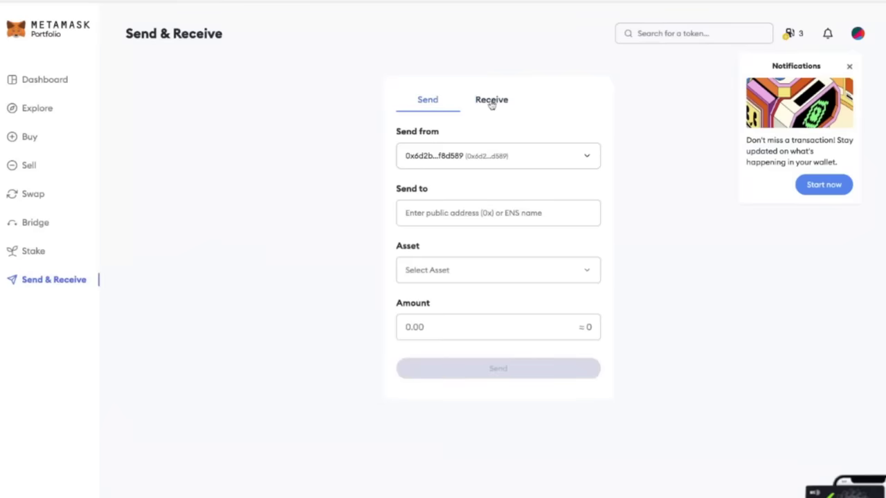
{"action": "left_click", "coordinate": [492, 102]}
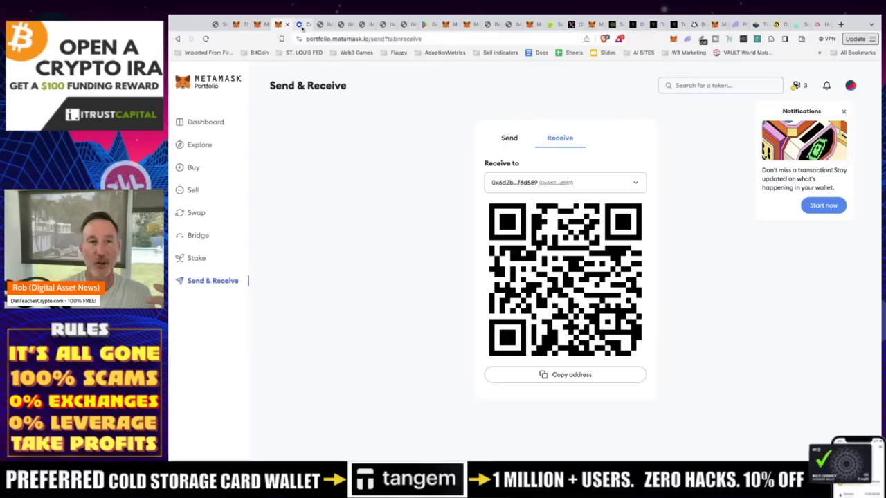
- Open the Coinbase home page, then view the screenshot of the 6-digit authenticator code prompt
{"action": "left_click", "coordinate": [300, 25]}
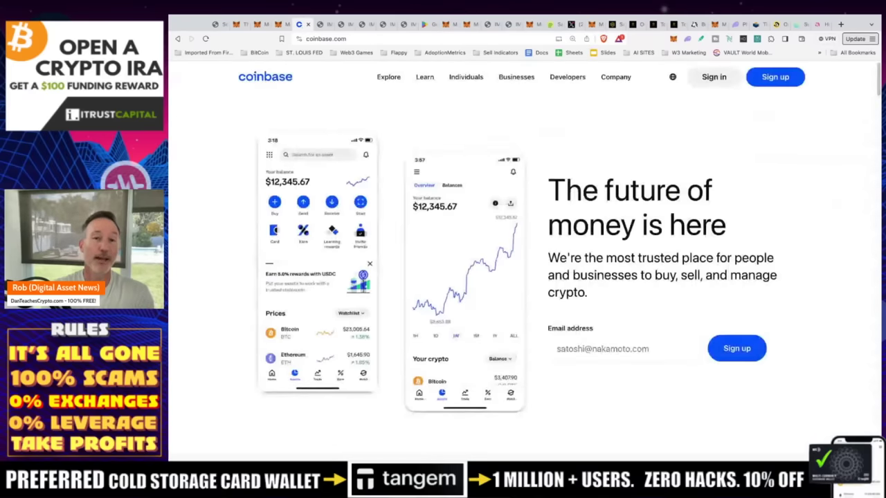
{"action": "left_click", "coordinate": [322, 25]}
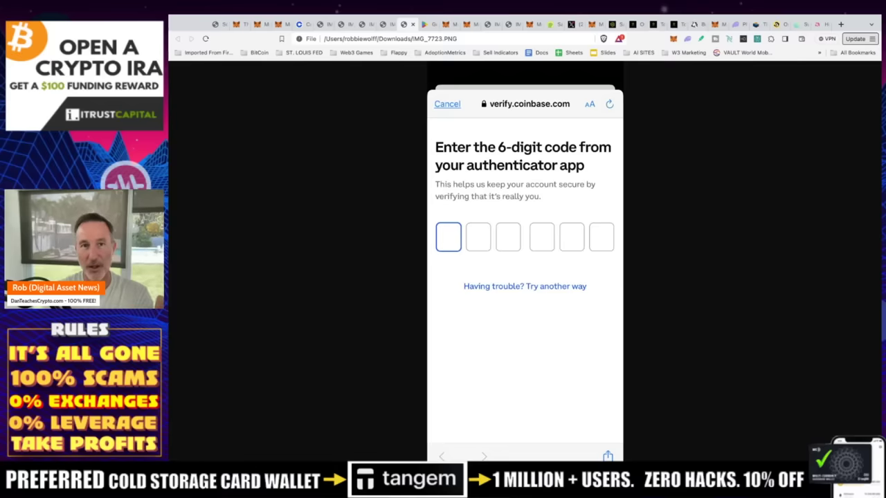
- View the Google Authenticator Play Store listing, then return to the MetaMask Portfolio dashboard at $16,320.84
{"action": "left_click", "coordinate": [425, 24]}
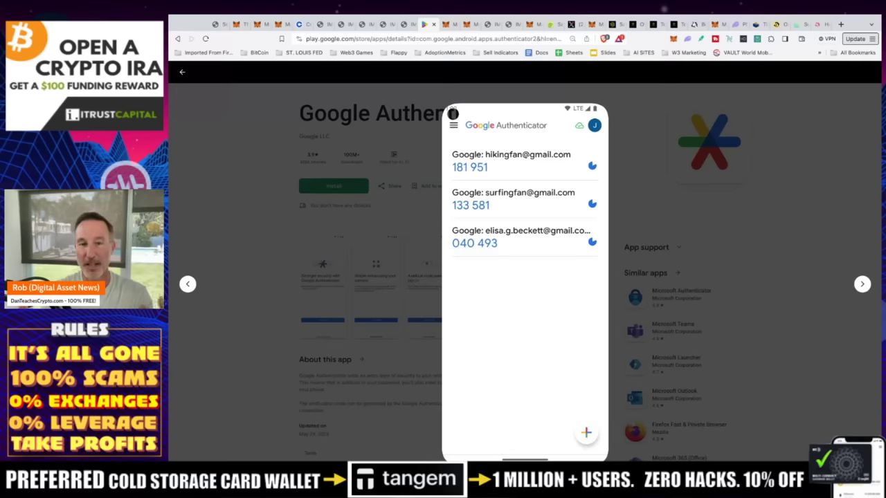
{"action": "left_click", "coordinate": [446, 25]}
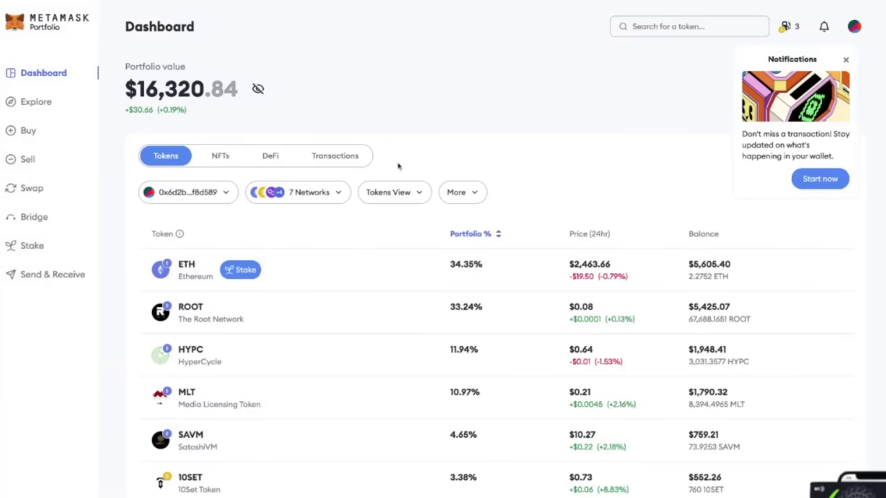
{"action": "left_click", "coordinate": [340, 193]}
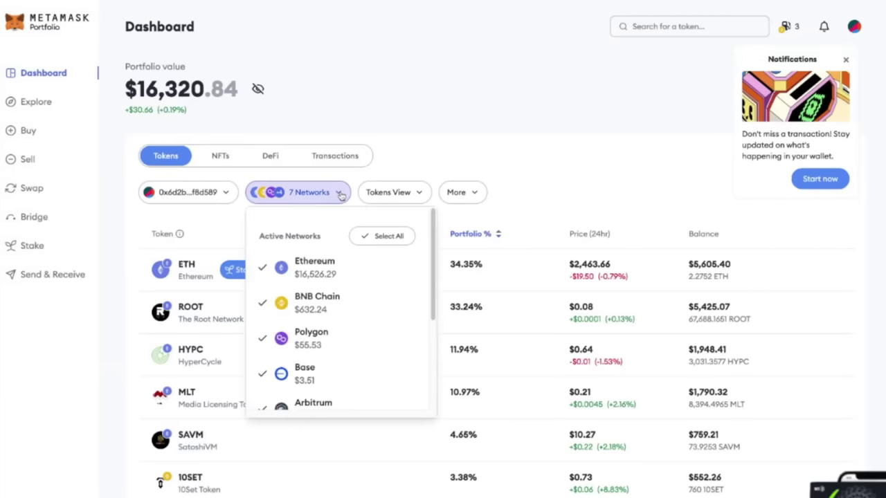
{"action": "scroll", "coordinate": [318, 346], "scroll_direction": "down", "scroll_amount": 2}
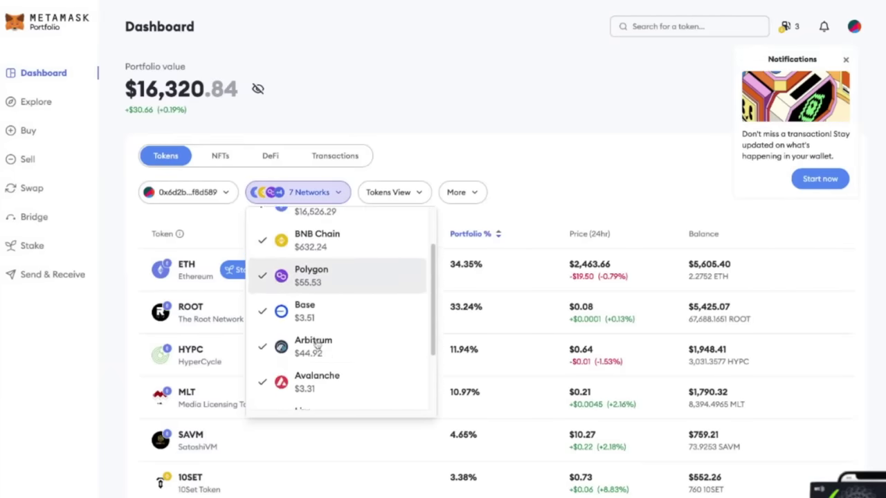
{"action": "scroll", "coordinate": [316, 344], "scroll_direction": "down", "scroll_amount": 1}
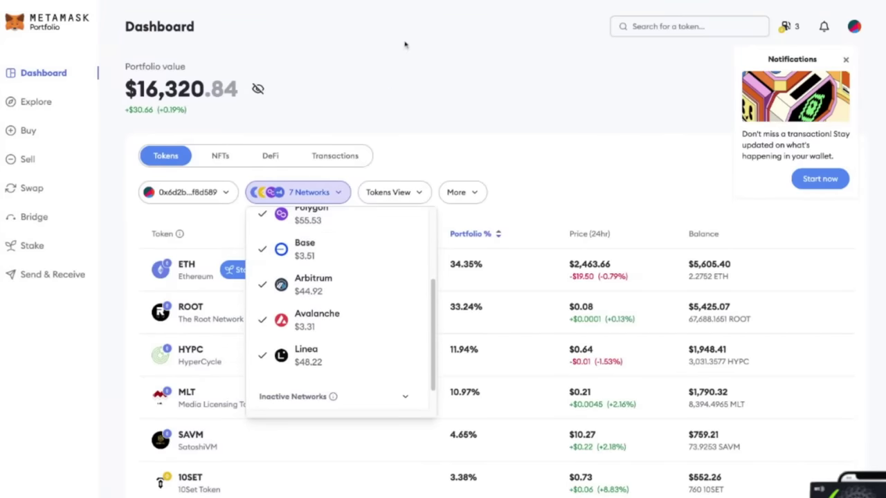
{"action": "left_click", "coordinate": [391, 89]}
{"action": "scroll", "coordinate": [333, 290], "scroll_direction": "down", "scroll_amount": 1}
{"action": "scroll", "coordinate": [332, 291], "scroll_direction": "up", "scroll_amount": 1}
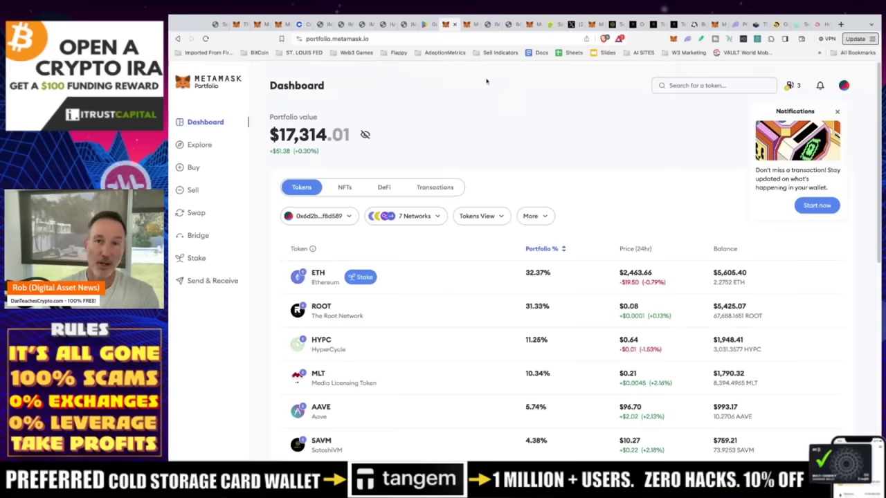
- Visit the MetaMask send form, then move to CoinGecko's SatoshiVM (SAVM) page at $11.43
{"action": "left_click", "coordinate": [468, 27]}
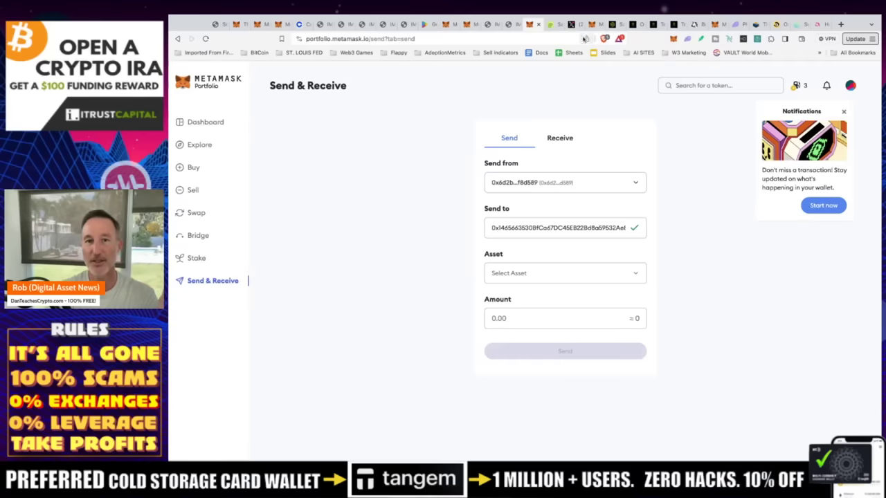
{"action": "left_click", "coordinate": [551, 25]}
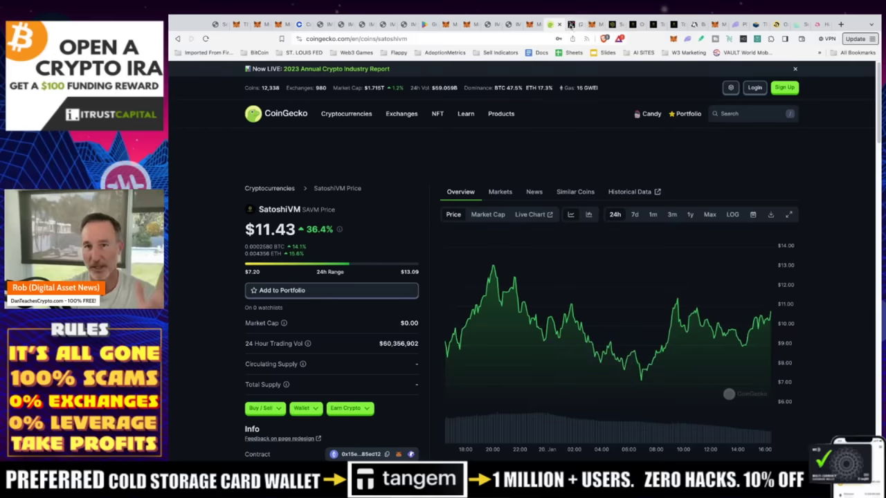
- Switch to the Twitter post showing the annotated SatoshiVM 24h chart ending in SCAM
{"action": "left_click", "coordinate": [571, 25]}
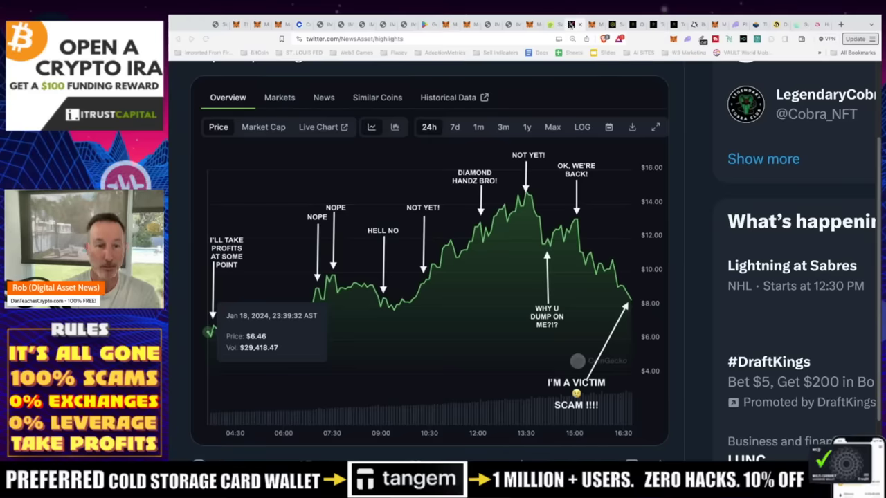
- Bring the browser window into focus from the Twitter chart post
{"action": "left_click", "coordinate": [383, 257]}
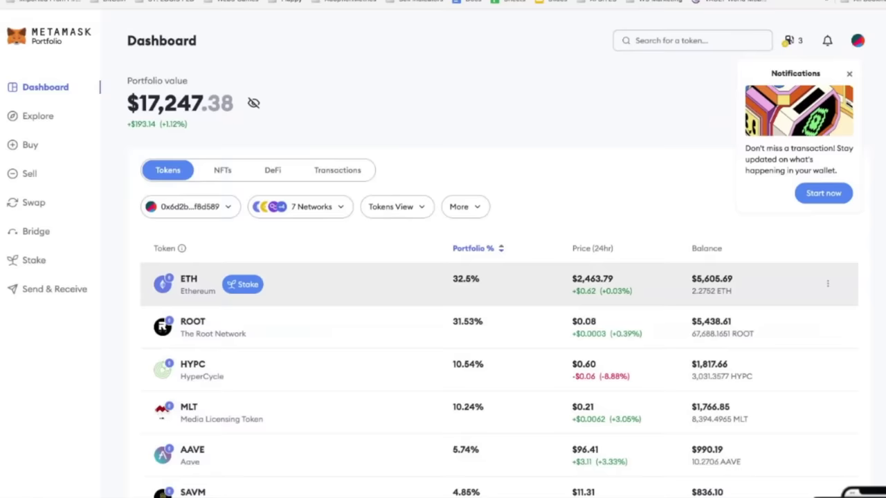
- Scroll the MetaMask Portfolio token list down and back up
{"action": "scroll", "coordinate": [355, 395], "scroll_direction": "down", "scroll_amount": 1}
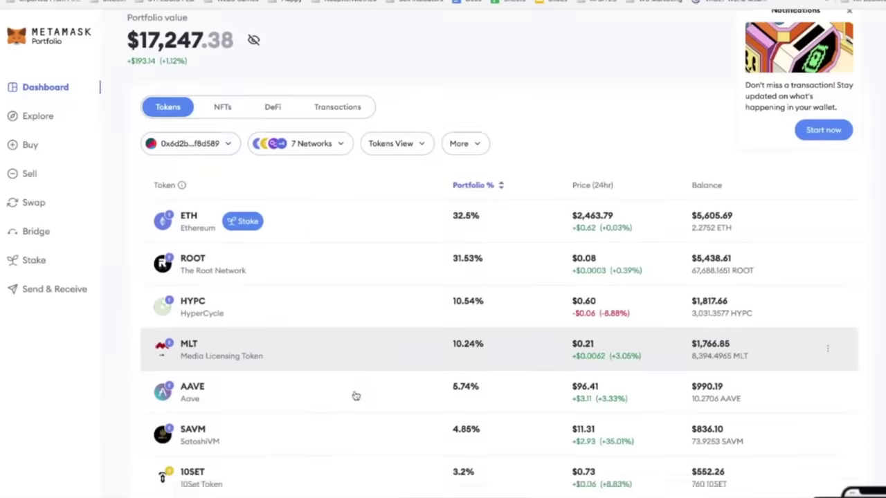
{"action": "scroll", "coordinate": [416, 173], "scroll_direction": "up", "scroll_amount": 1}
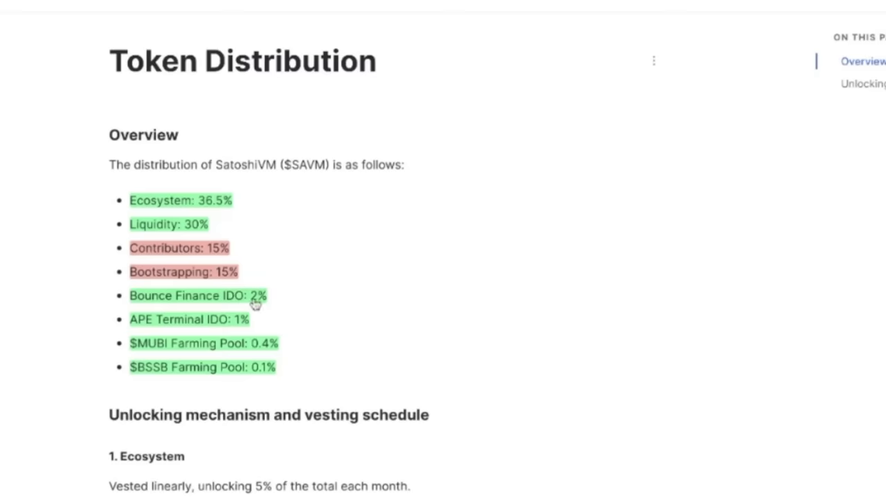
- Scroll through the SatoshiVM Token Distribution docs to review the SAVM allocations and vesting schedule
{"action": "scroll", "coordinate": [319, 311], "scroll_direction": "down", "scroll_amount": 2}
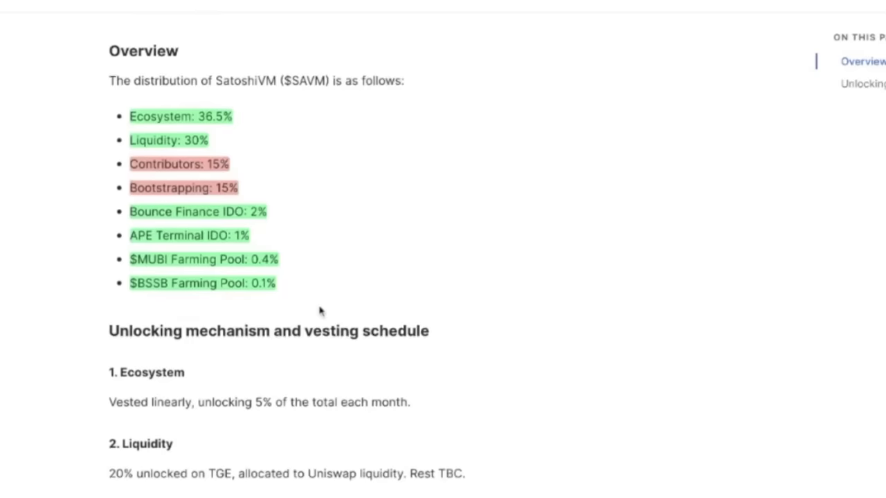
{"action": "scroll", "coordinate": [320, 311], "scroll_direction": "up", "scroll_amount": 2}
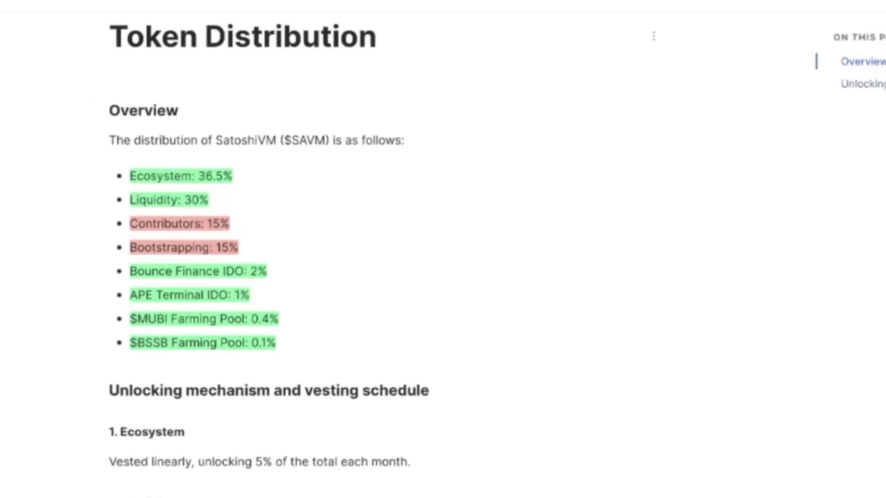
{"action": "scroll", "coordinate": [354, 212], "scroll_direction": "down", "scroll_amount": 1}
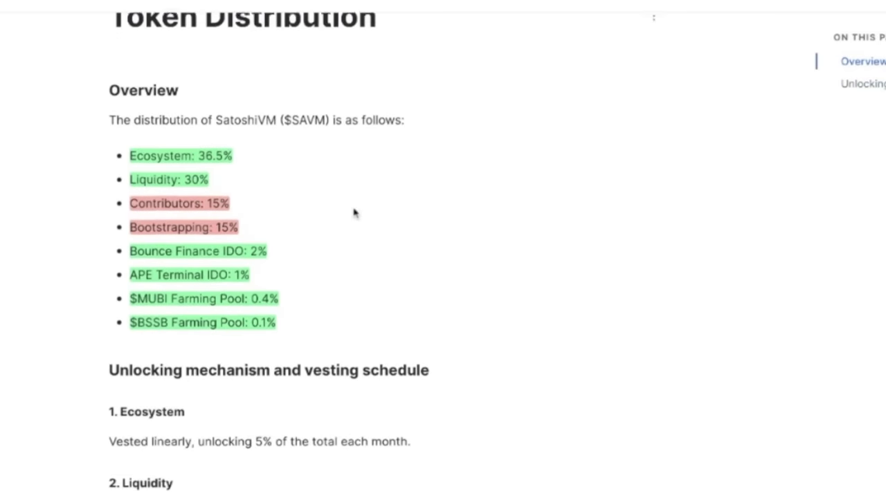
{"action": "scroll", "coordinate": [296, 236], "scroll_direction": "down", "scroll_amount": 3}
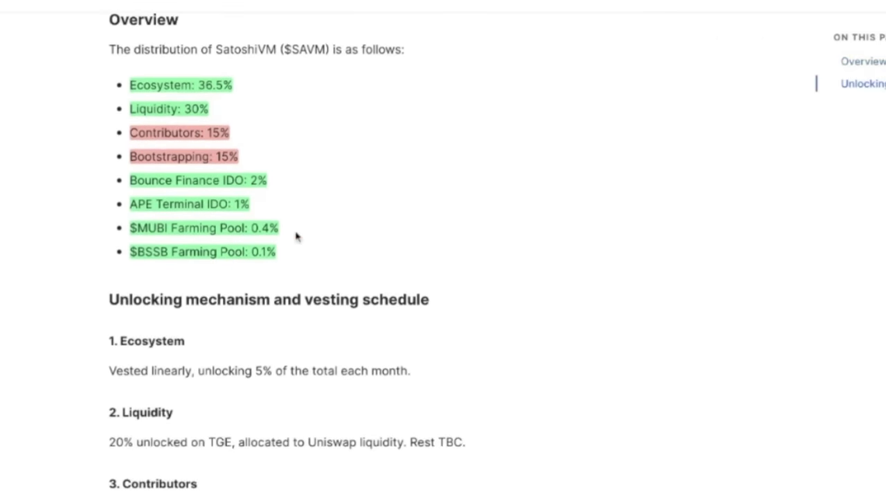
{"action": "scroll", "coordinate": [296, 236], "scroll_direction": "down", "scroll_amount": 1}
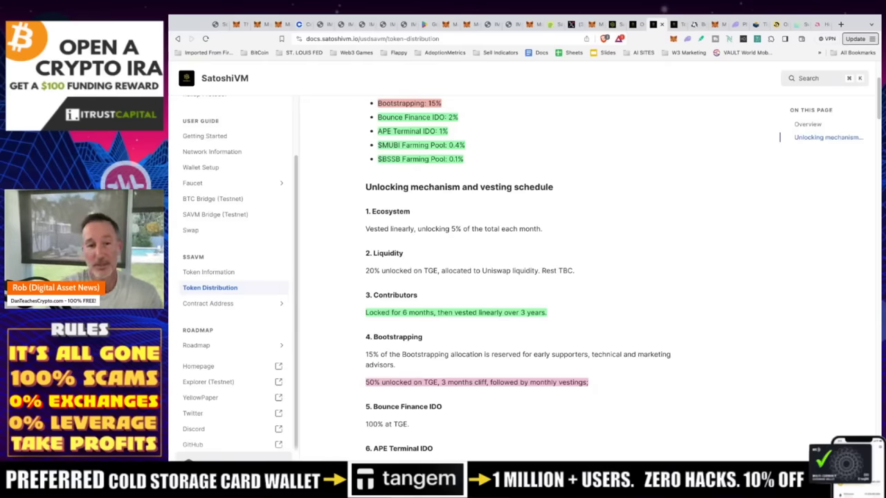
{"action": "scroll", "coordinate": [367, 374], "scroll_direction": "down", "scroll_amount": 1}
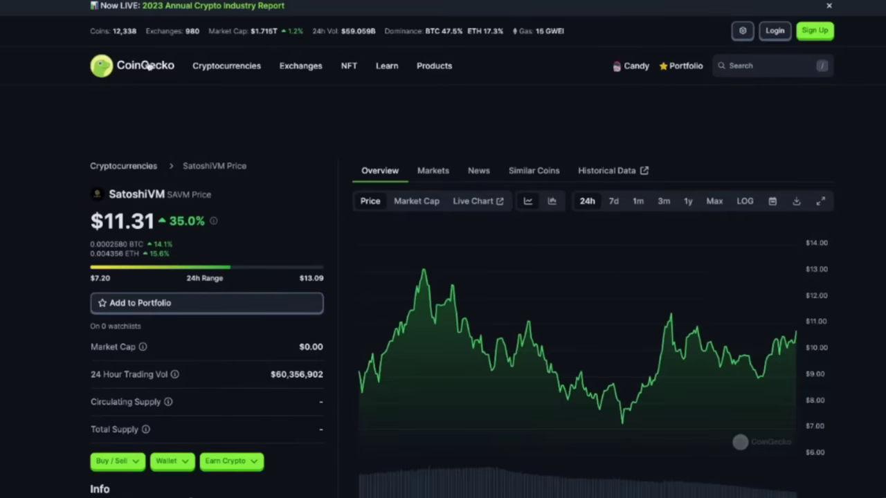
- Scroll to CoinGecko's Info section and copy the SatoshiVM contract address
{"action": "scroll", "coordinate": [432, 175], "scroll_direction": "down", "scroll_amount": 3}
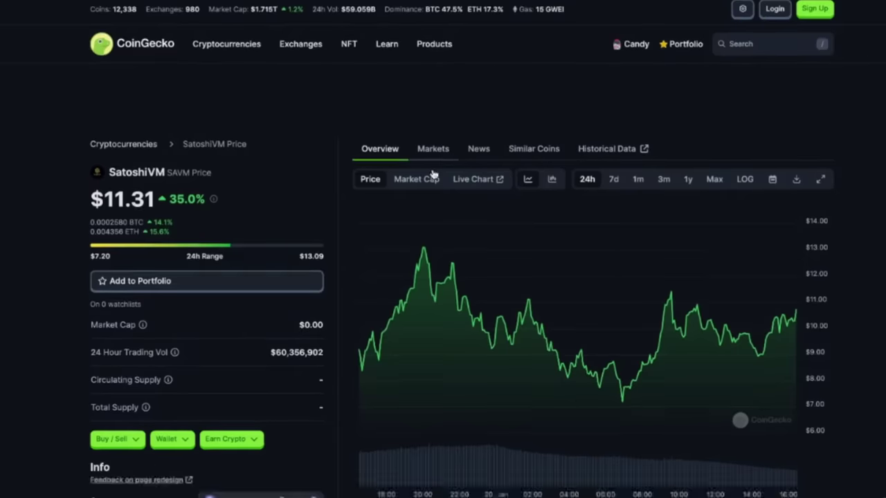
{"action": "scroll", "coordinate": [433, 175], "scroll_direction": "down", "scroll_amount": 15}
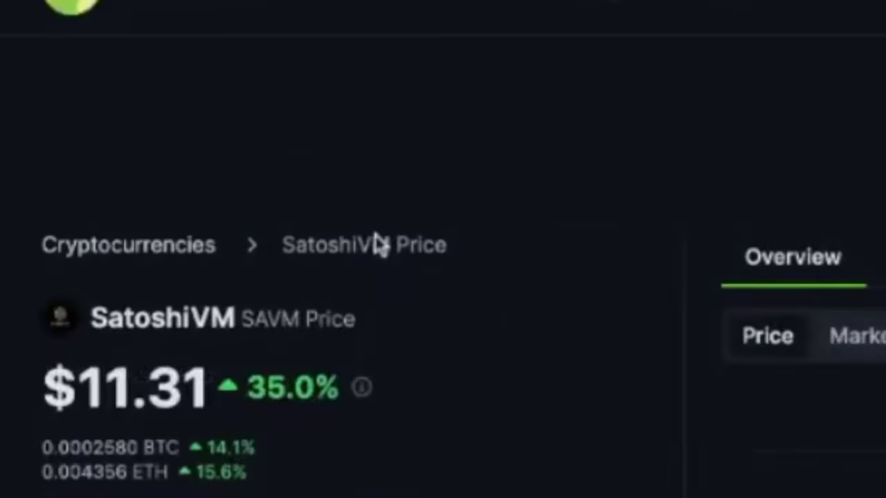
{"action": "scroll", "coordinate": [380, 244], "scroll_direction": "down", "scroll_amount": 5}
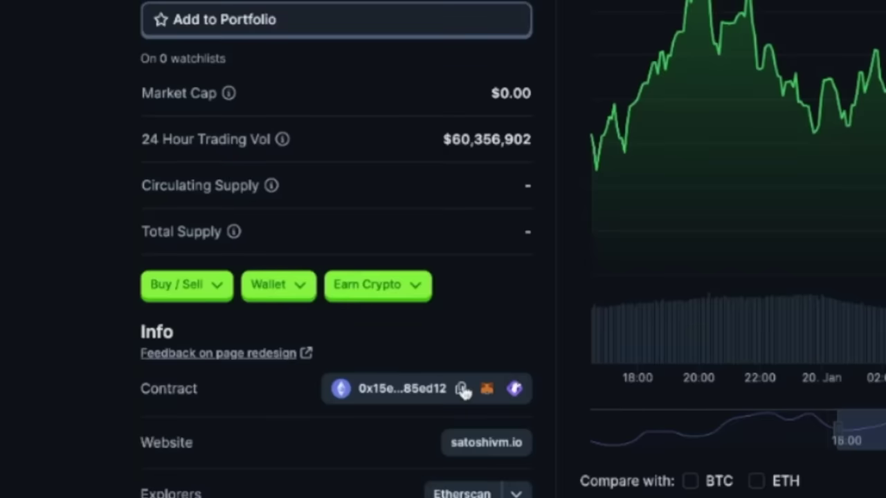
{"action": "left_click", "coordinate": [461, 390]}
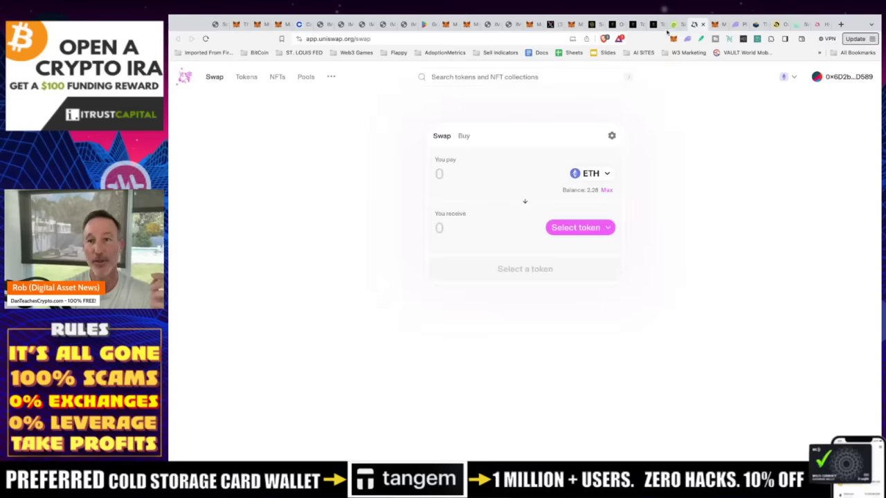
- Return to the SatoshiVM price page and scroll to the Markets table of MEXC and Uniswap pairs
{"action": "left_click", "coordinate": [674, 24]}
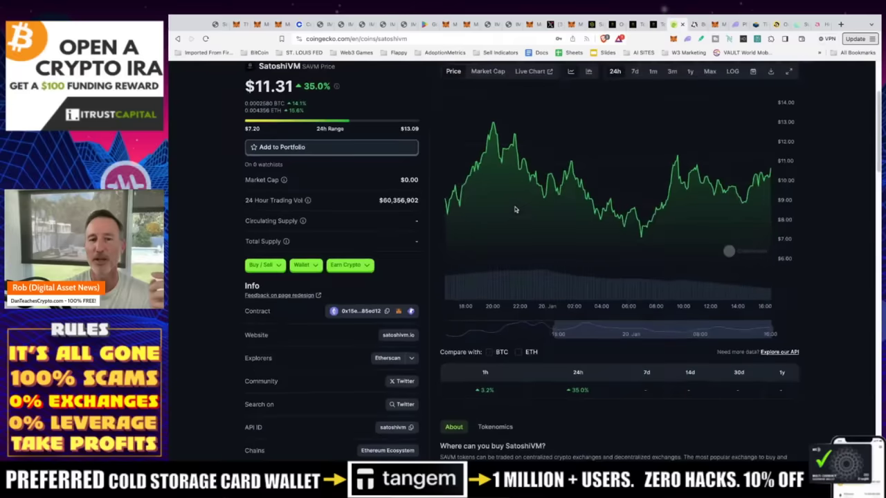
{"action": "scroll", "coordinate": [515, 209], "scroll_direction": "down", "scroll_amount": 6}
{"action": "scroll", "coordinate": [515, 209], "scroll_direction": "up", "scroll_amount": 5}
{"action": "scroll", "coordinate": [298, 276], "scroll_direction": "down", "scroll_amount": 10}
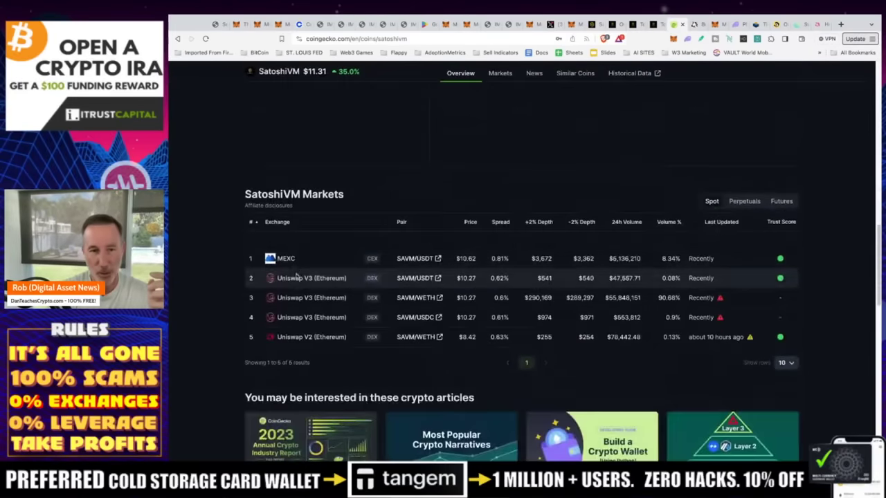
- Open CoinGecko's Uniswap V3 (Ethereum) exchange page, then switch to the Uniswap swap tab with Ctrl+Tab
{"action": "left_click", "coordinate": [297, 278]}
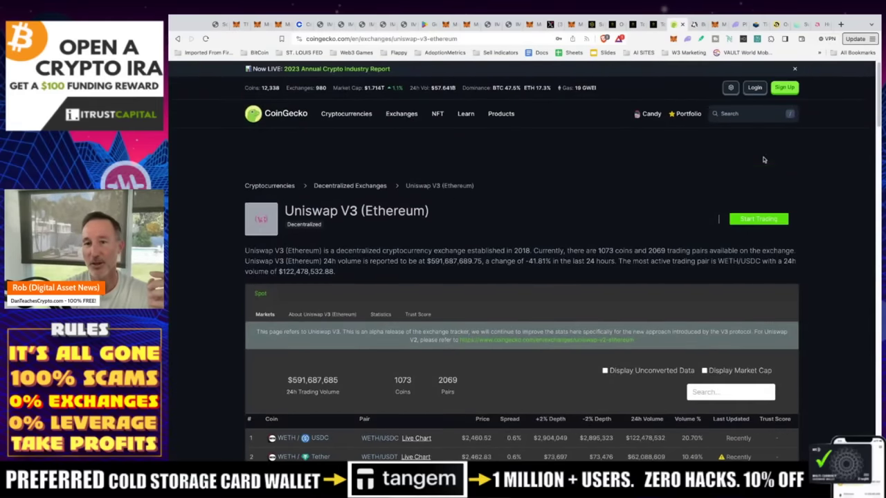
{"action": "scroll", "coordinate": [766, 158], "scroll_direction": "up", "scroll_amount": 5}
{"action": "scroll", "coordinate": [765, 158], "scroll_direction": "down", "scroll_amount": 2}
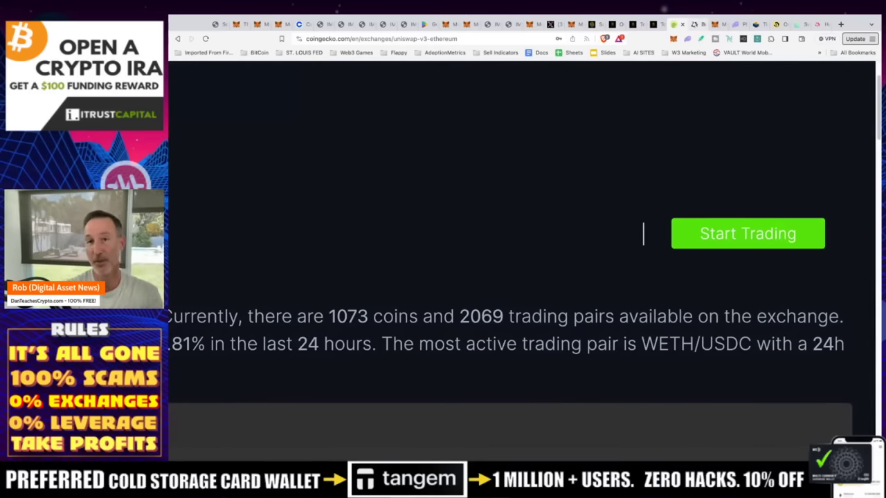
{"action": "key", "text": "ctrl+Tab"}
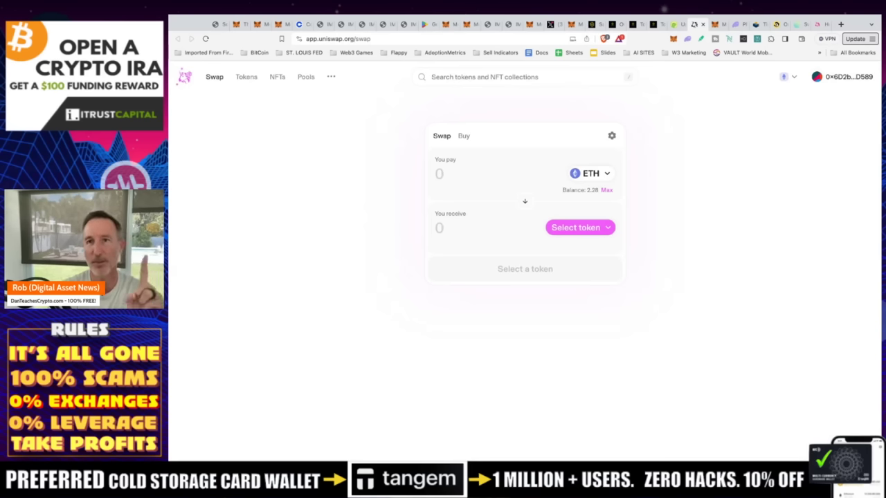
- Back on the Uniswap swap page, pay with Aave Token using the full 10.27063505 AAVE balance
{"action": "left_click", "coordinate": [672, 25]}
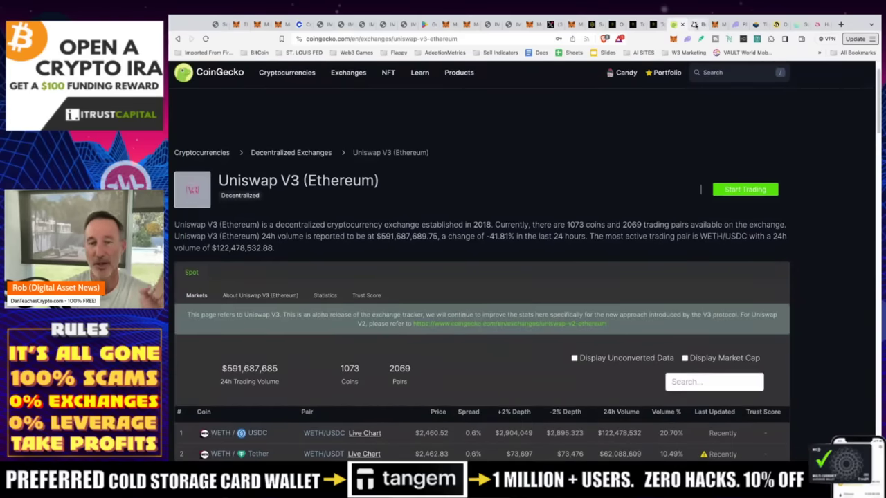
{"action": "left_click", "coordinate": [694, 25]}
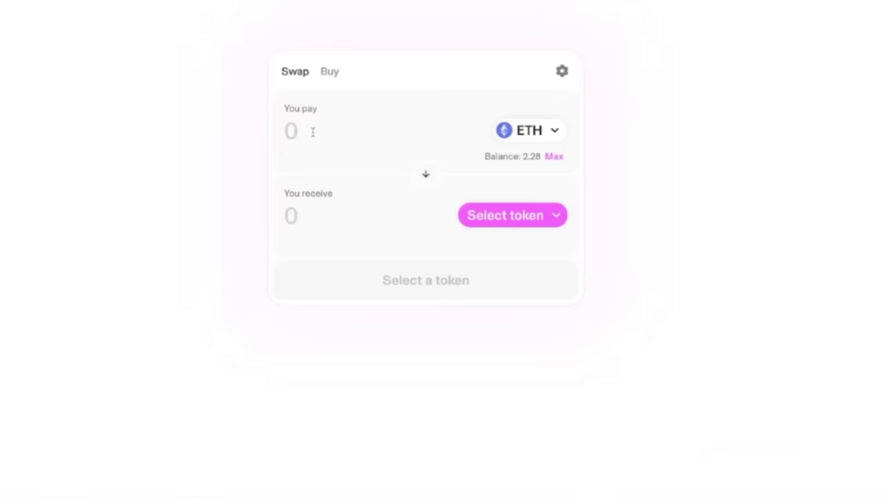
{"action": "left_click", "coordinate": [300, 131]}
{"action": "left_click", "coordinate": [552, 132]}
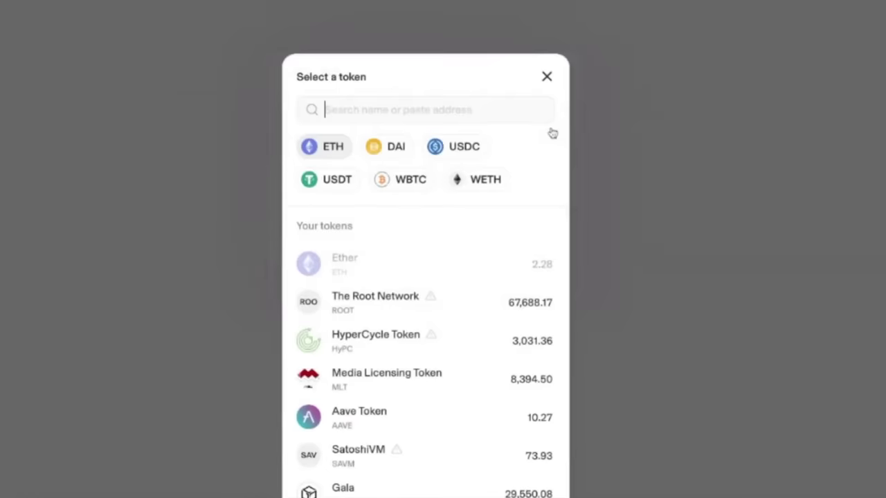
{"action": "left_click", "coordinate": [368, 427]}
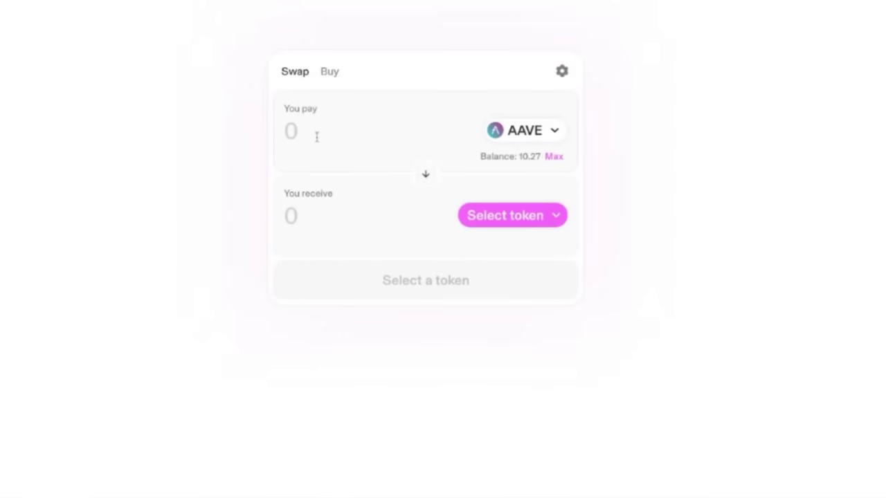
{"action": "left_click", "coordinate": [554, 158]}
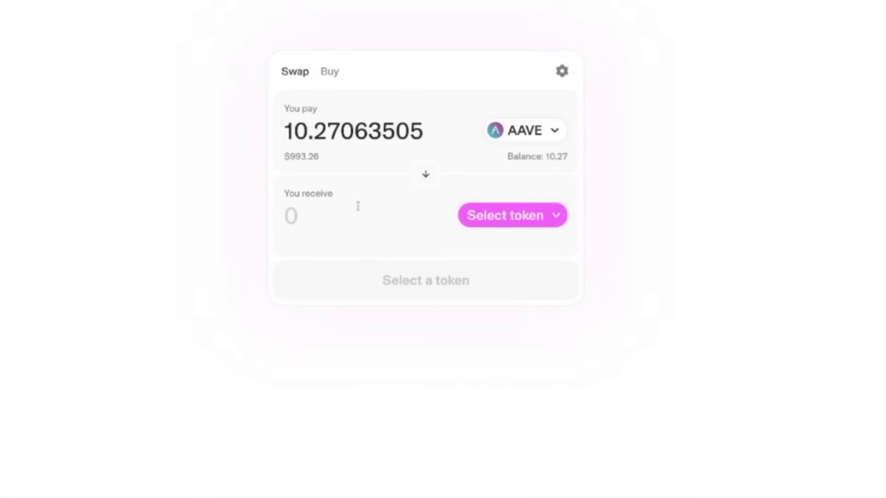
- Open the Select a token list for the You receive side of the AAVE swap
{"action": "left_click", "coordinate": [551, 216]}
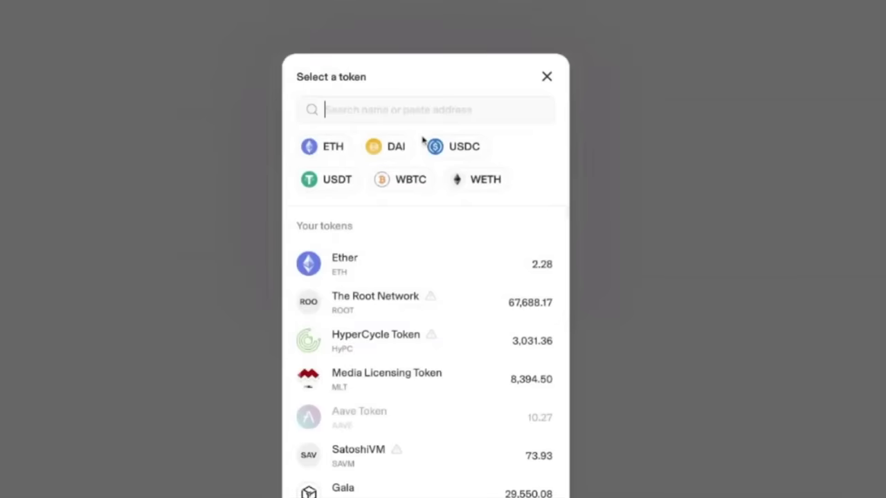